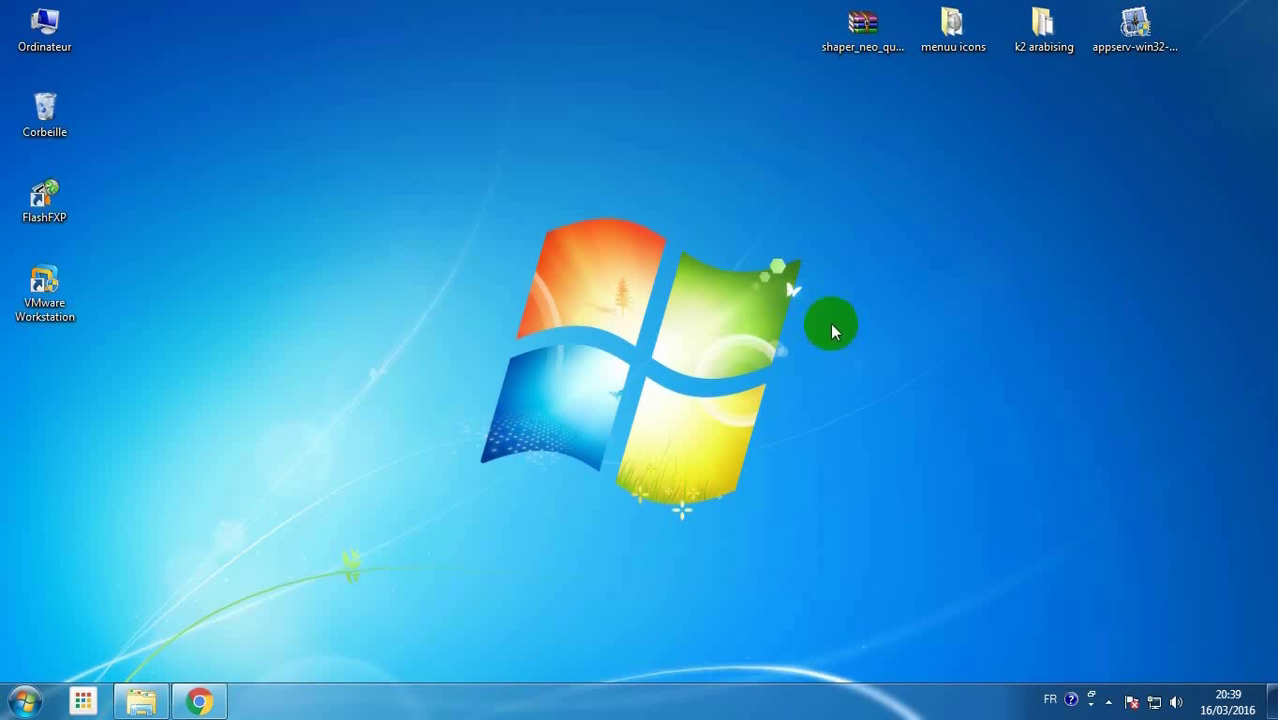
Drag the appserv-win32-2.5.10 installer icon from the top-right corner to the desktop's top row centre
{"action": "left_click", "coordinate": [1135, 25]}
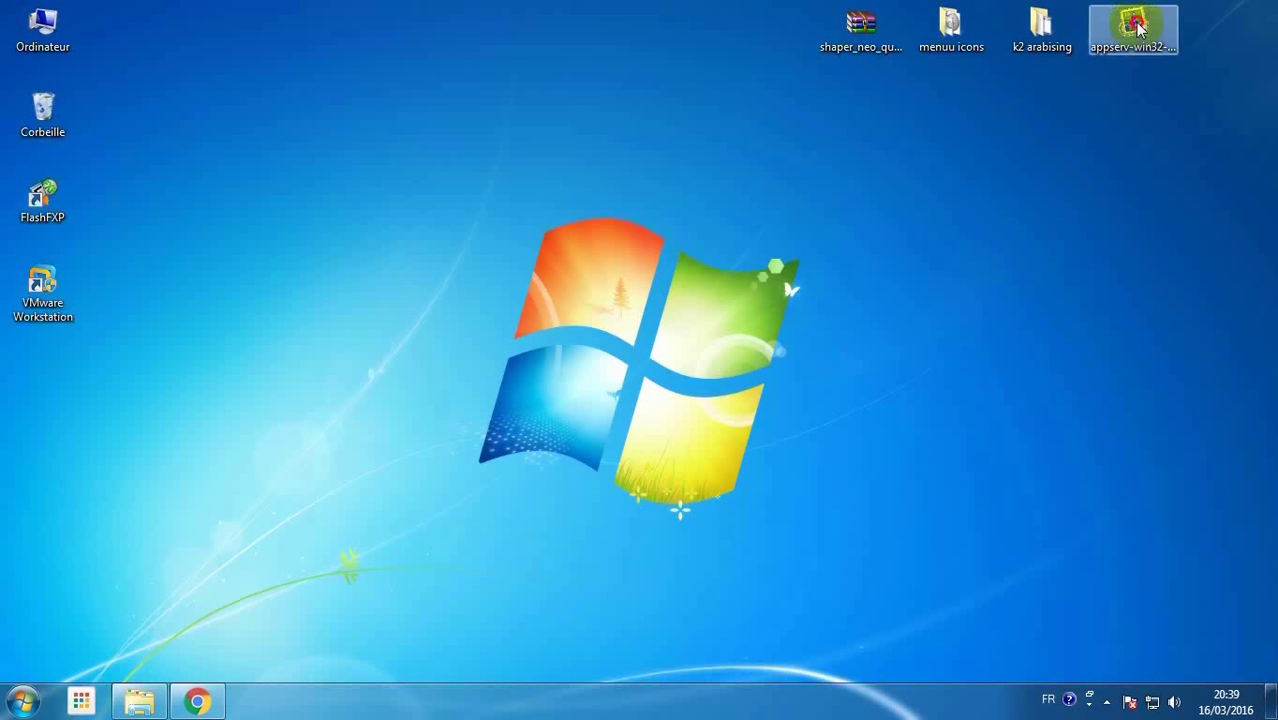
{"action": "left_click_drag", "start_coordinate": [1138, 28], "coordinate": [594, 288]}
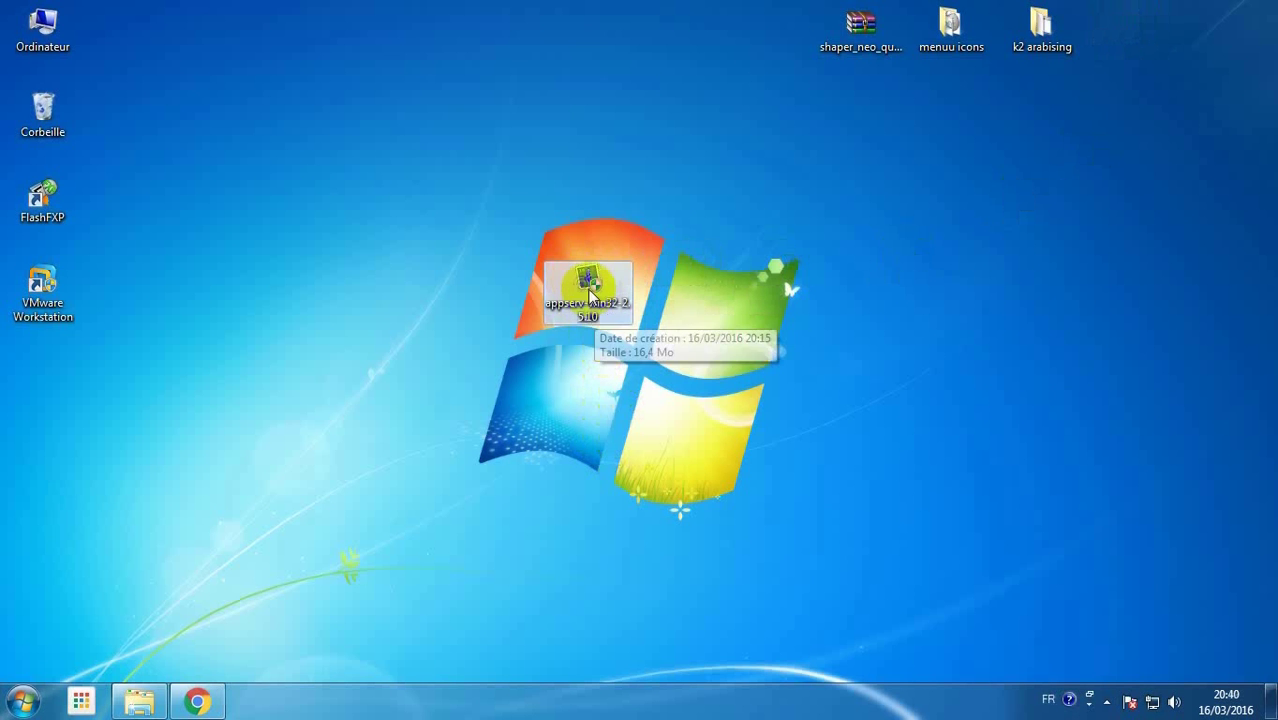
{"action": "left_click_drag", "start_coordinate": [590, 288], "coordinate": [579, 62]}
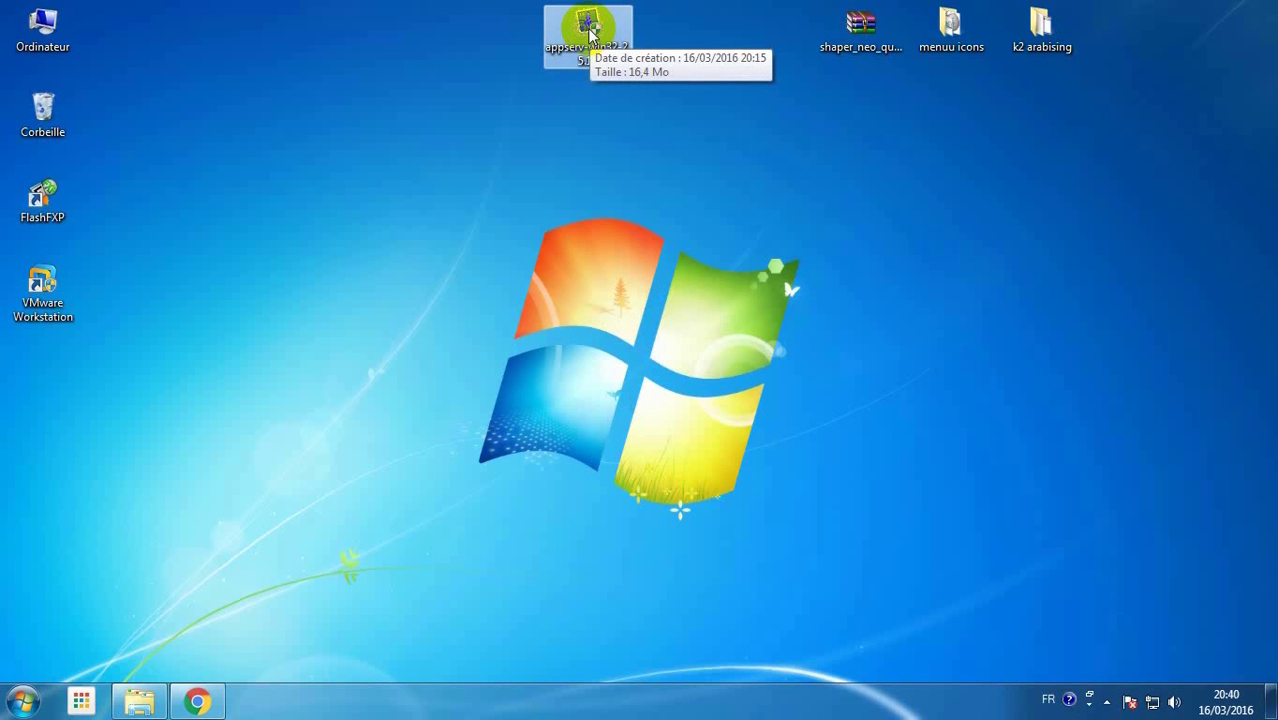
Launch the AppServ installer, accept the licence, and keep C:\AppServ with all four components including phpMyAdmin
{"action": "double_click", "coordinate": [590, 30]}
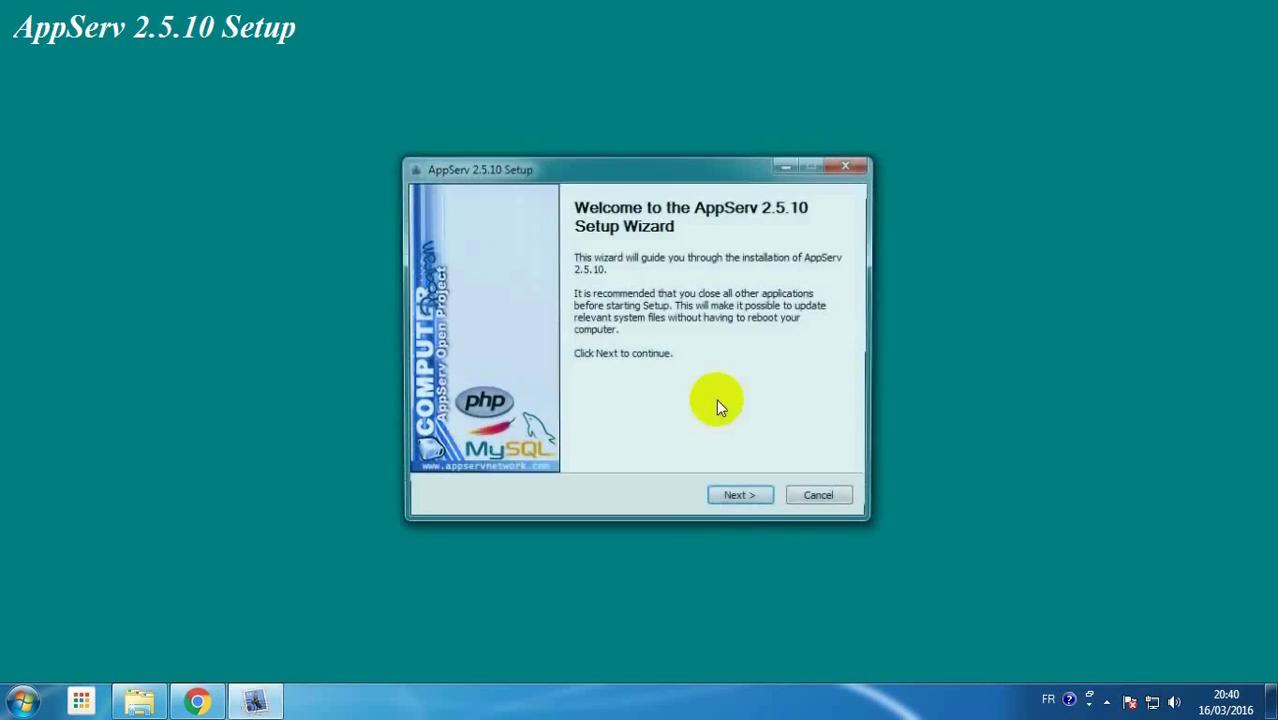
{"action": "left_click", "coordinate": [746, 502]}
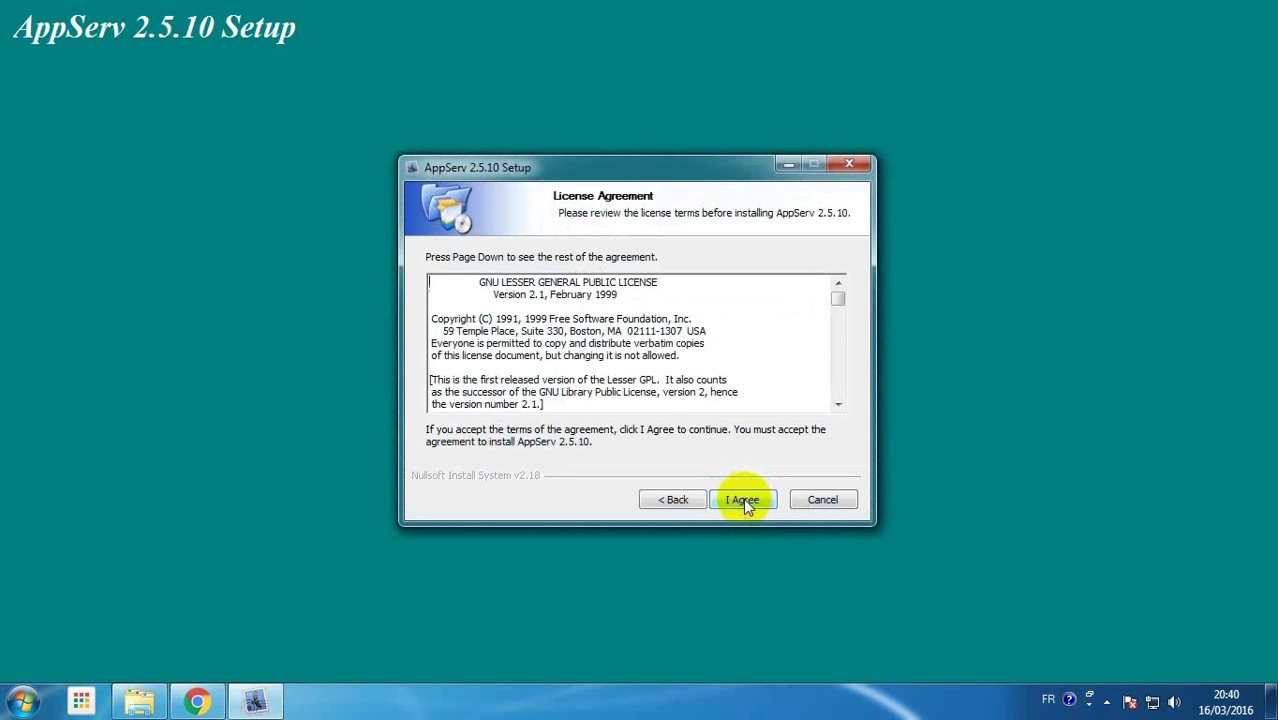
{"action": "left_click", "coordinate": [743, 498]}
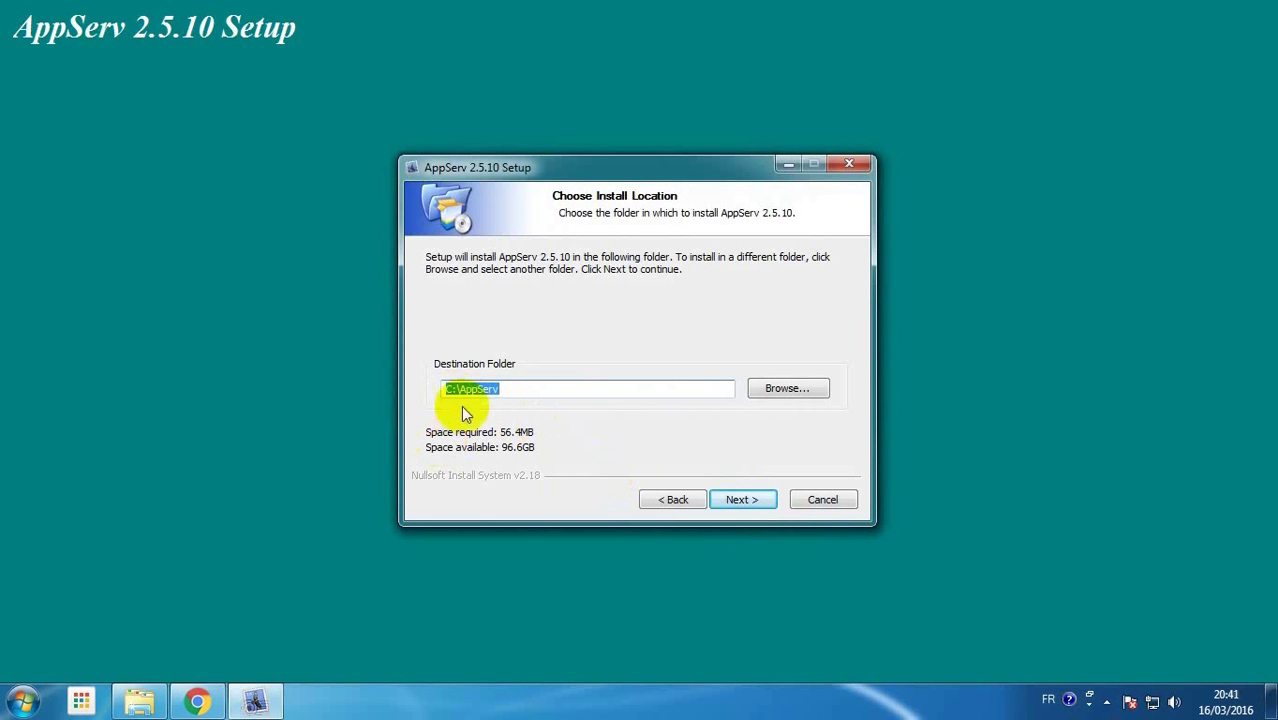
{"action": "left_click", "coordinate": [742, 500]}
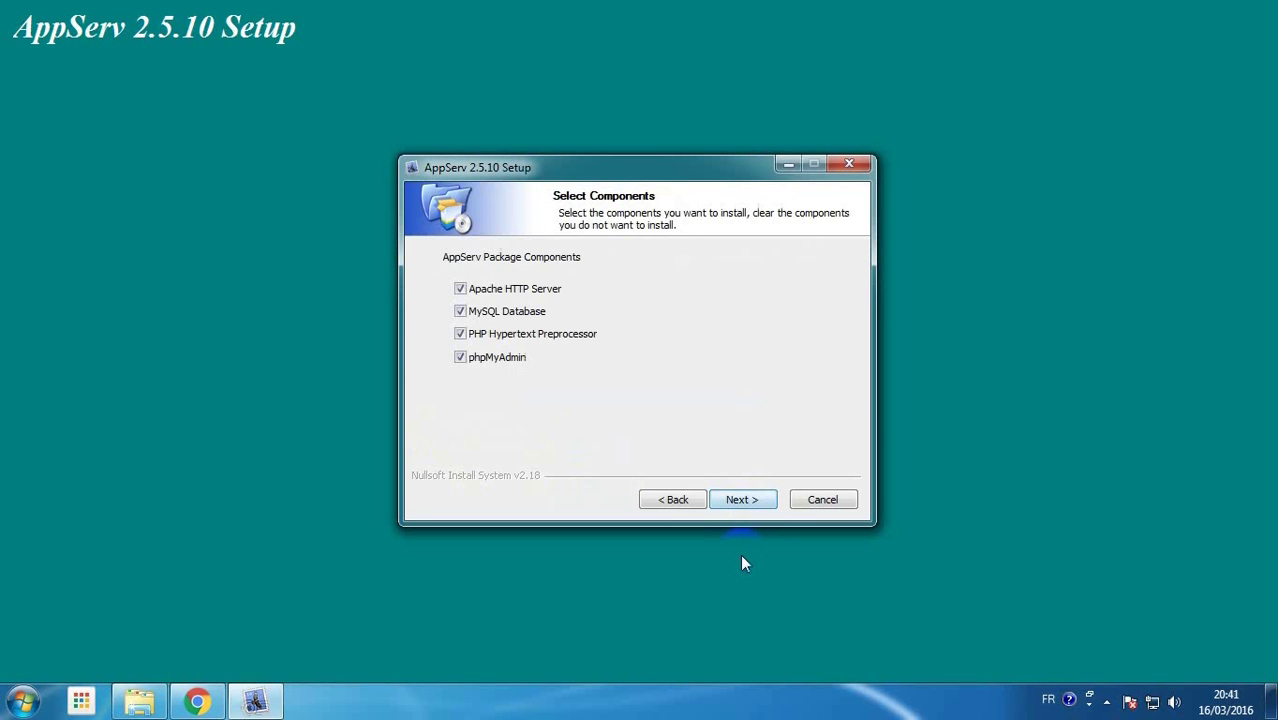
{"action": "left_click", "coordinate": [460, 357]}
{"action": "left_click", "coordinate": [740, 503]}
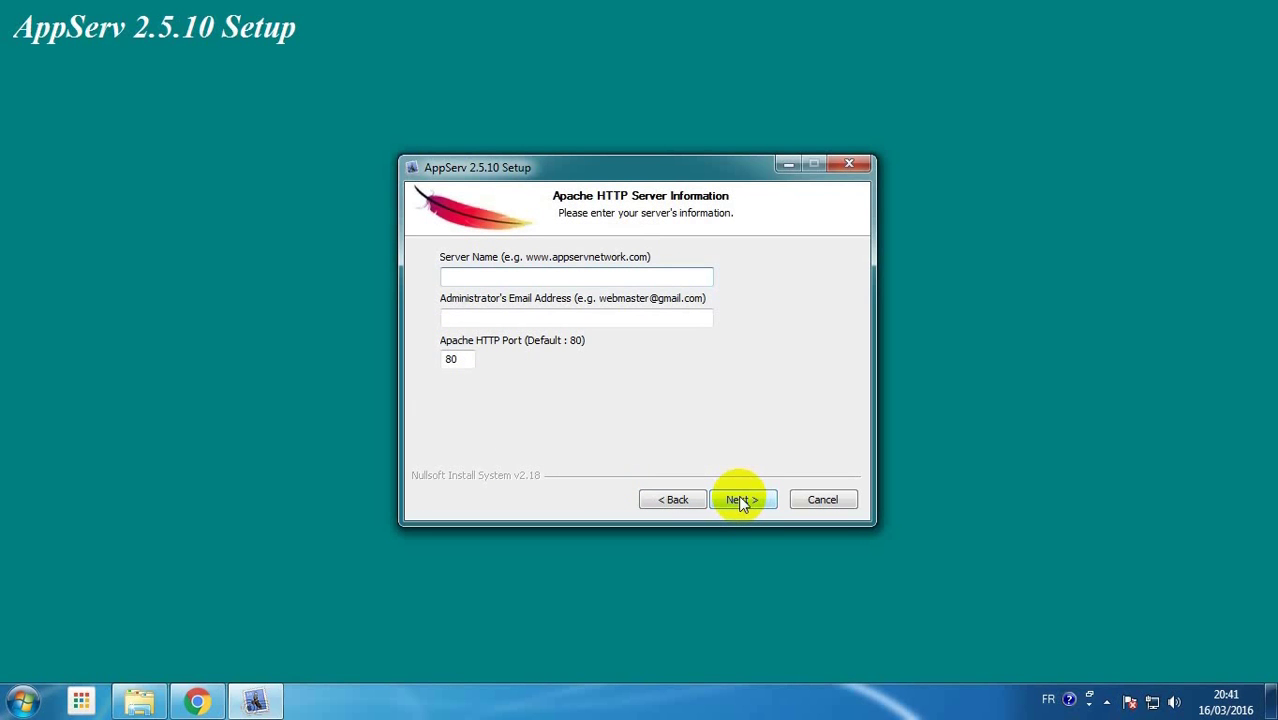
Enter localhost as the server name and the administrator's e-mail address, keeping port 80
{"action": "type", "text": "localhost"}
{"action": "left_click", "coordinate": [467, 317]}
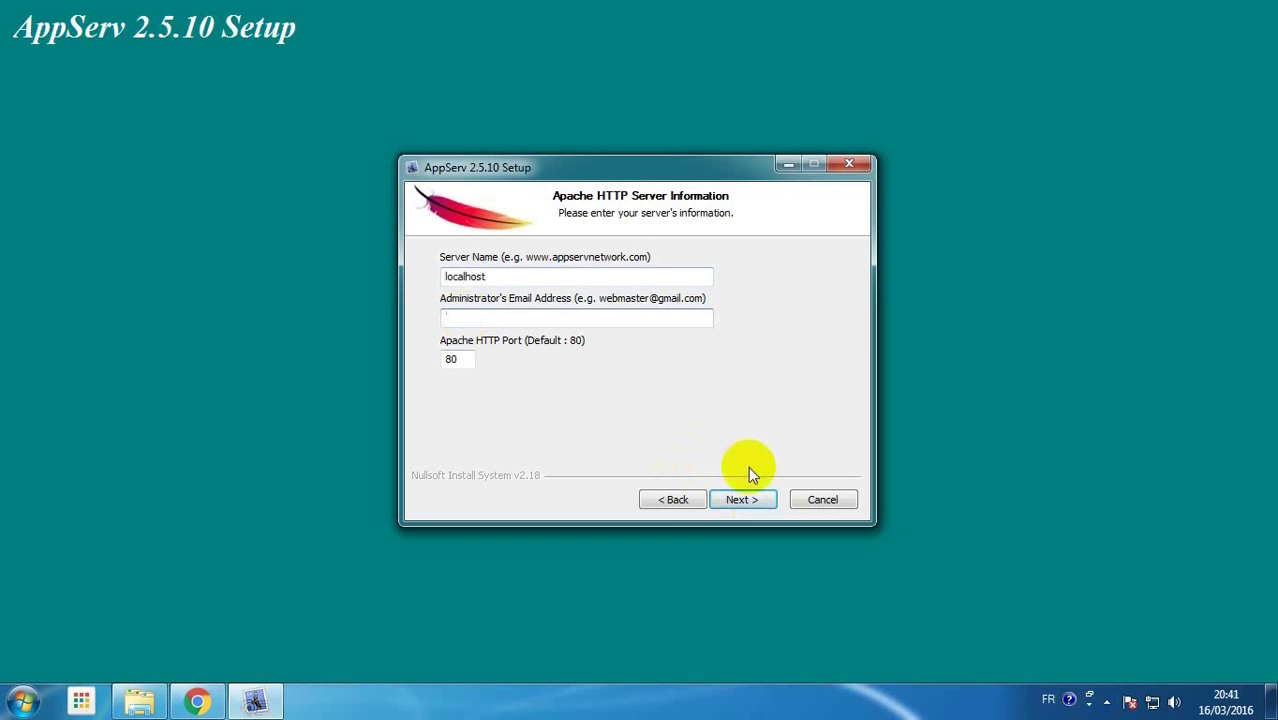
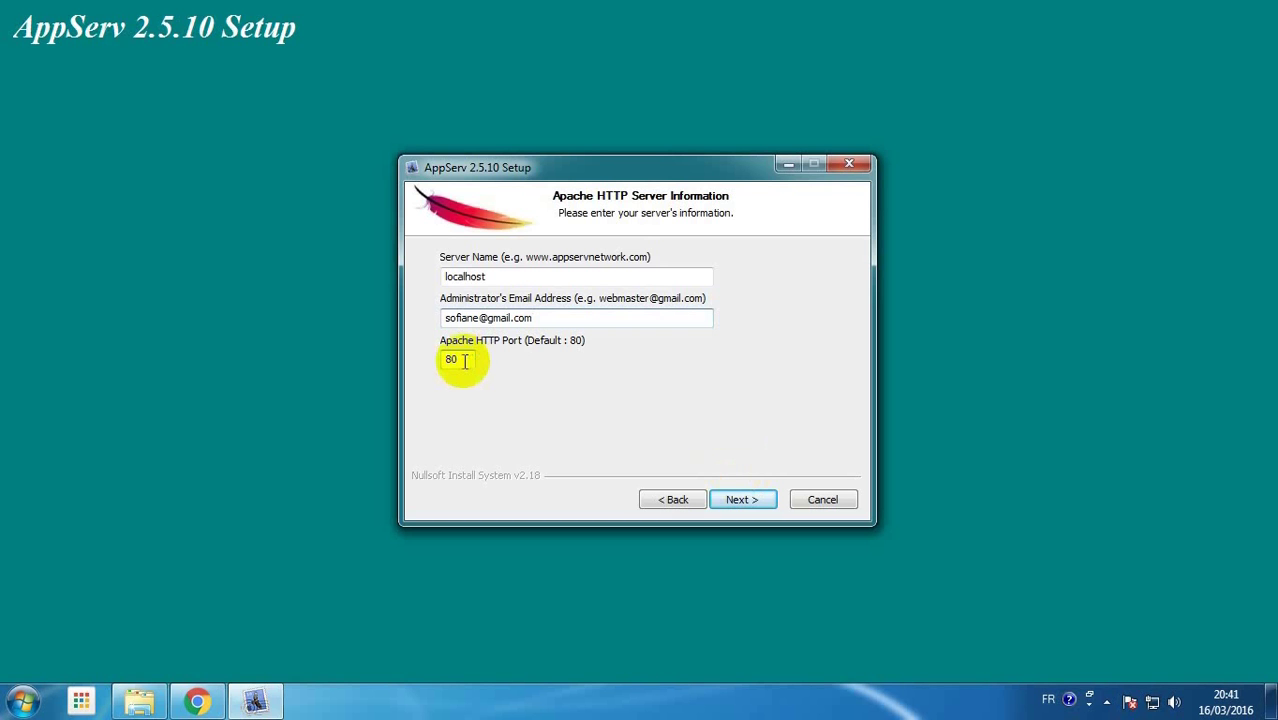
{"action": "left_click", "coordinate": [741, 501]}
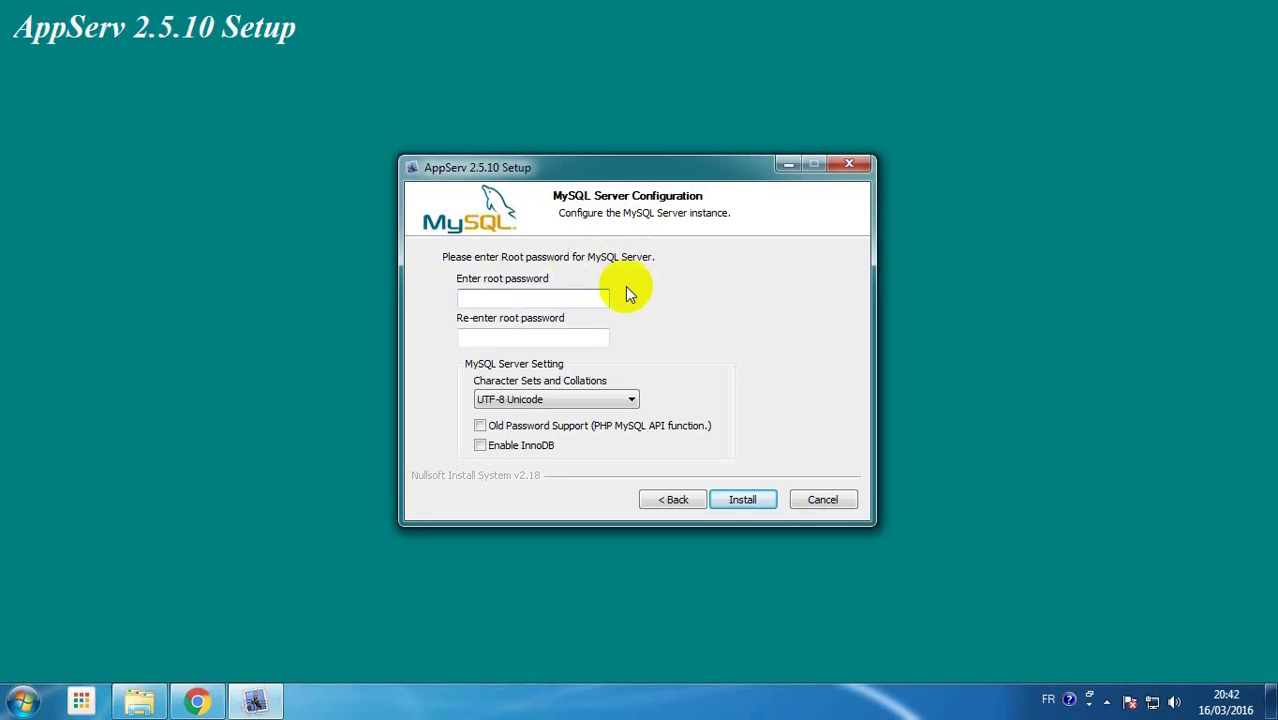
Enter and confirm the MySQL root password with UTF-8 Unicode, then start the installation
{"action": "left_click", "coordinate": [488, 296]}
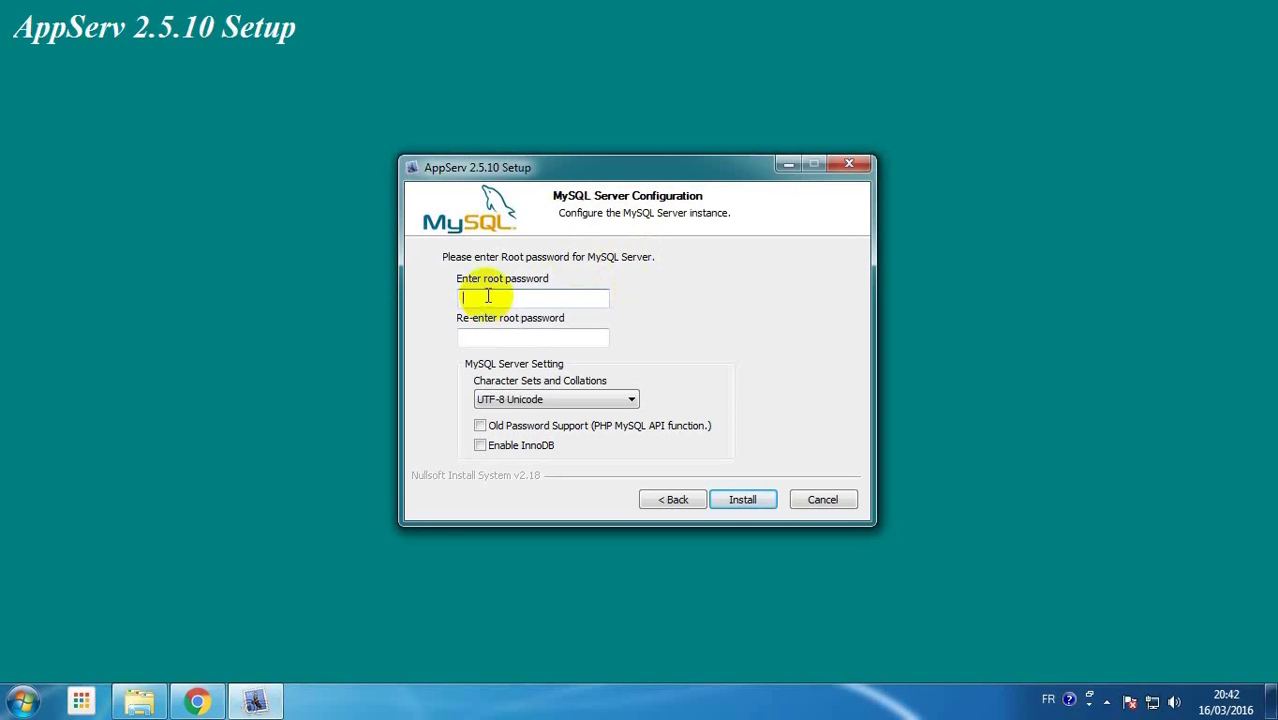
{"action": "type", "text": "***"}
{"action": "left_click", "coordinate": [485, 340]}
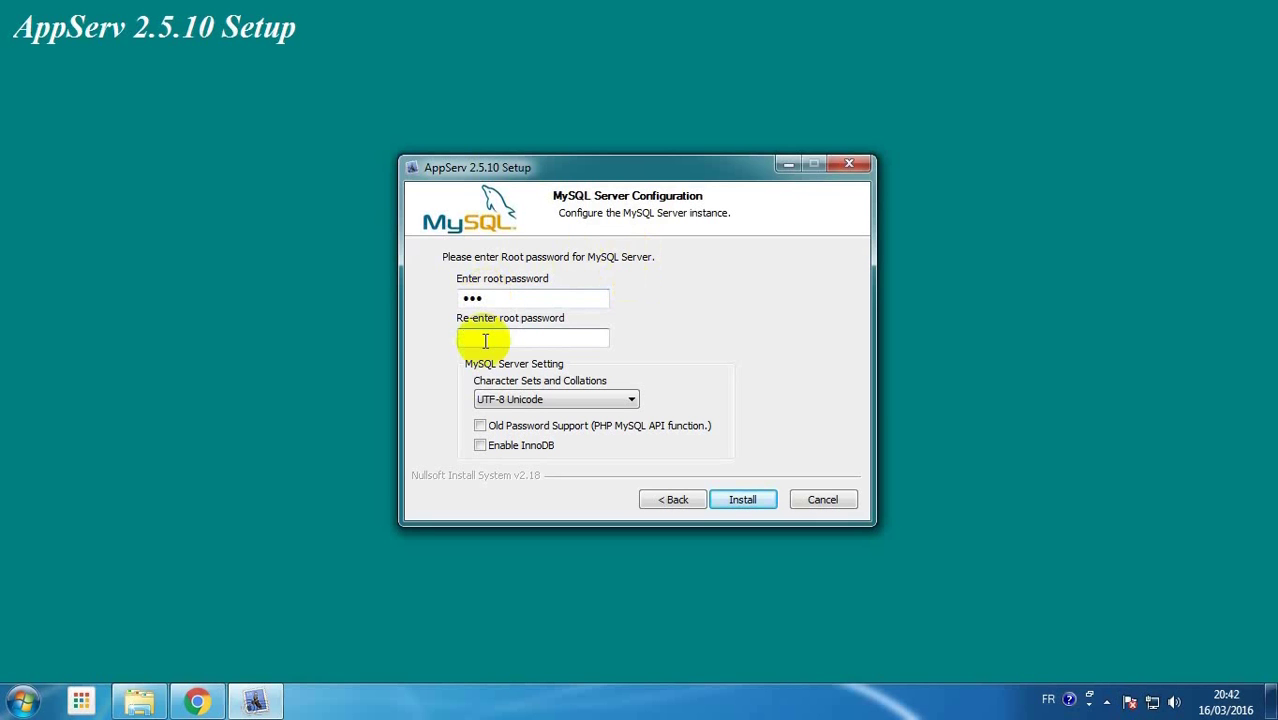
{"action": "type", "text": "***"}
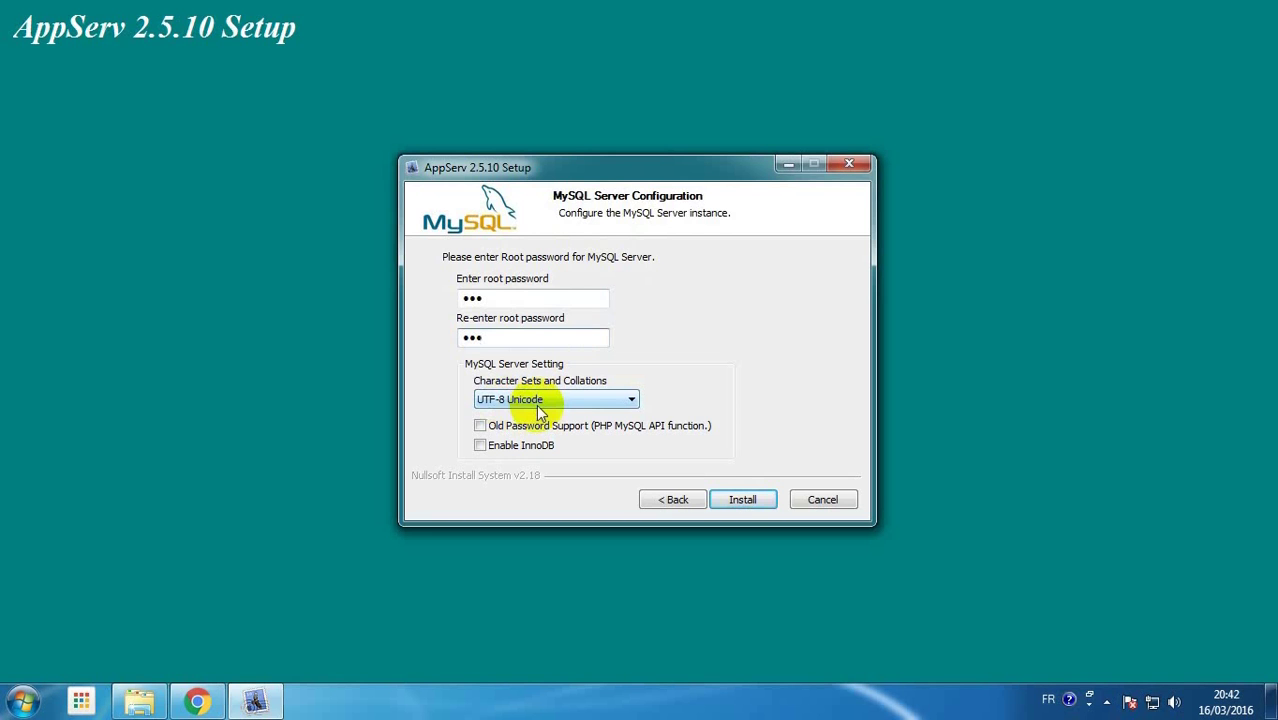
{"action": "left_click", "coordinate": [742, 500]}
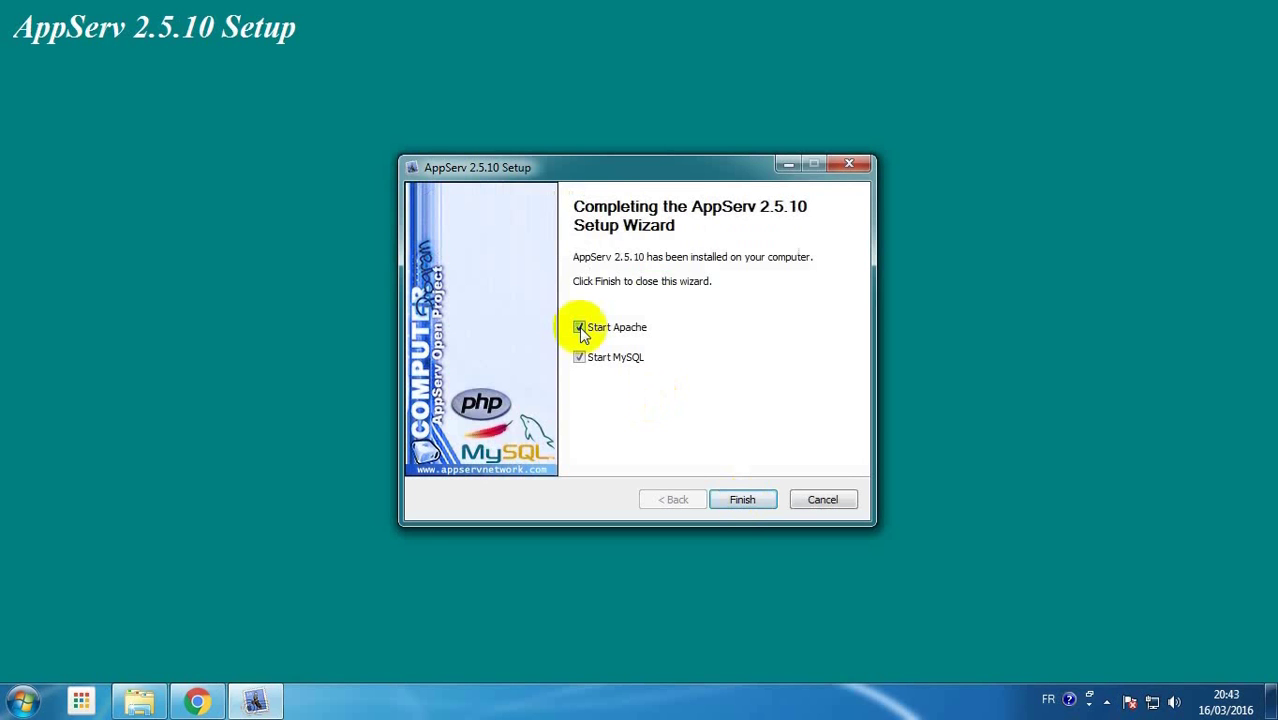
Close the finished wizard, refresh the desktop, and open Computer with Win+E
{"action": "left_click", "coordinate": [742, 500]}
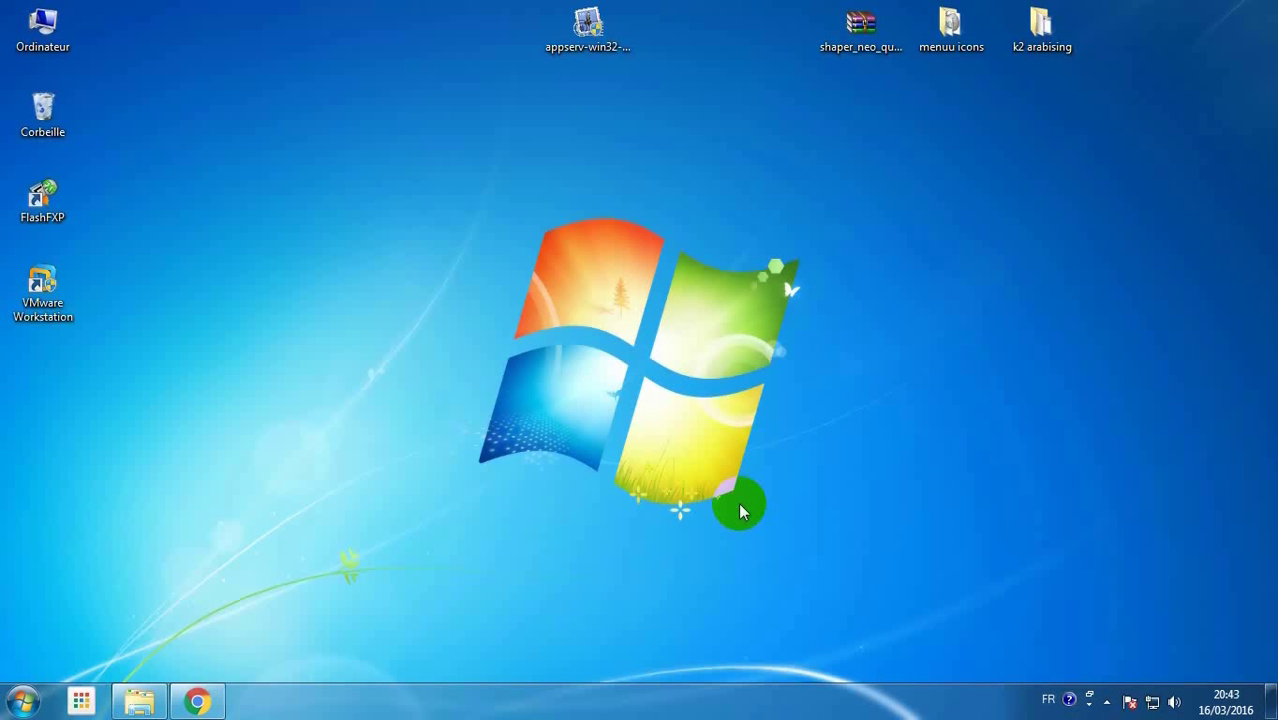
{"action": "right_click", "coordinate": [333, 219]}
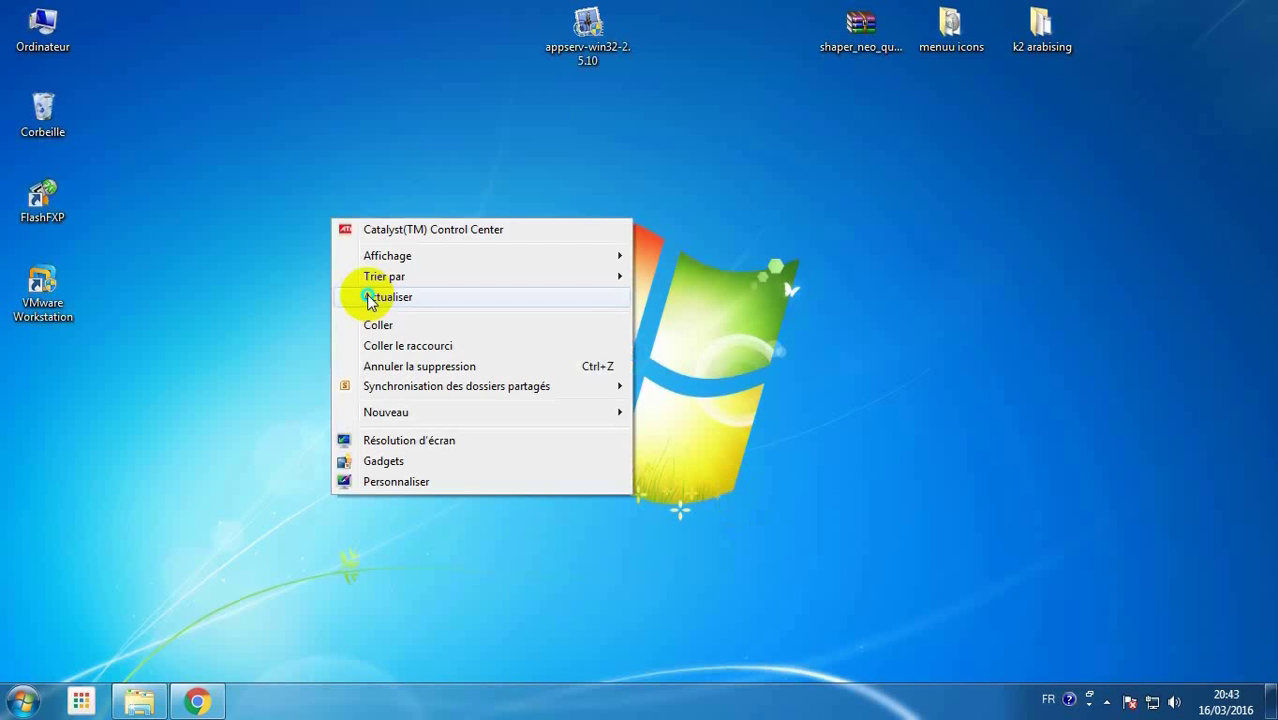
{"action": "left_click", "coordinate": [370, 298]}
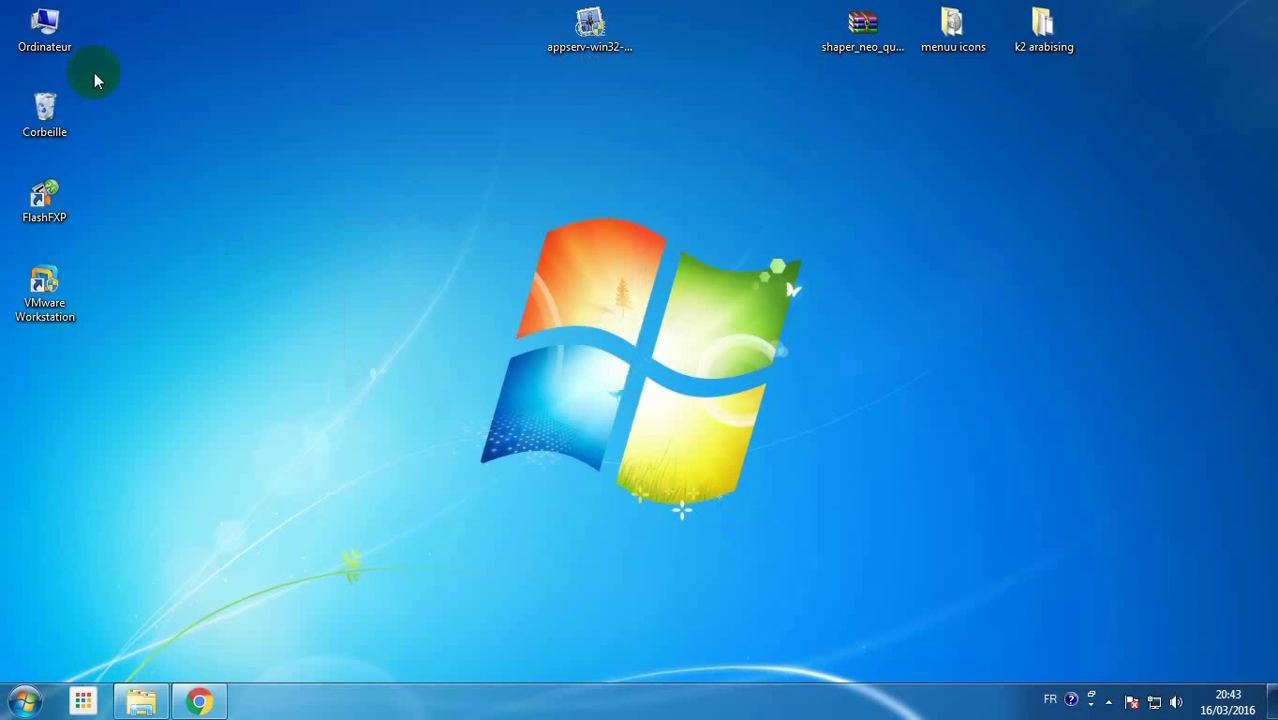
{"action": "key", "text": "super+e"}
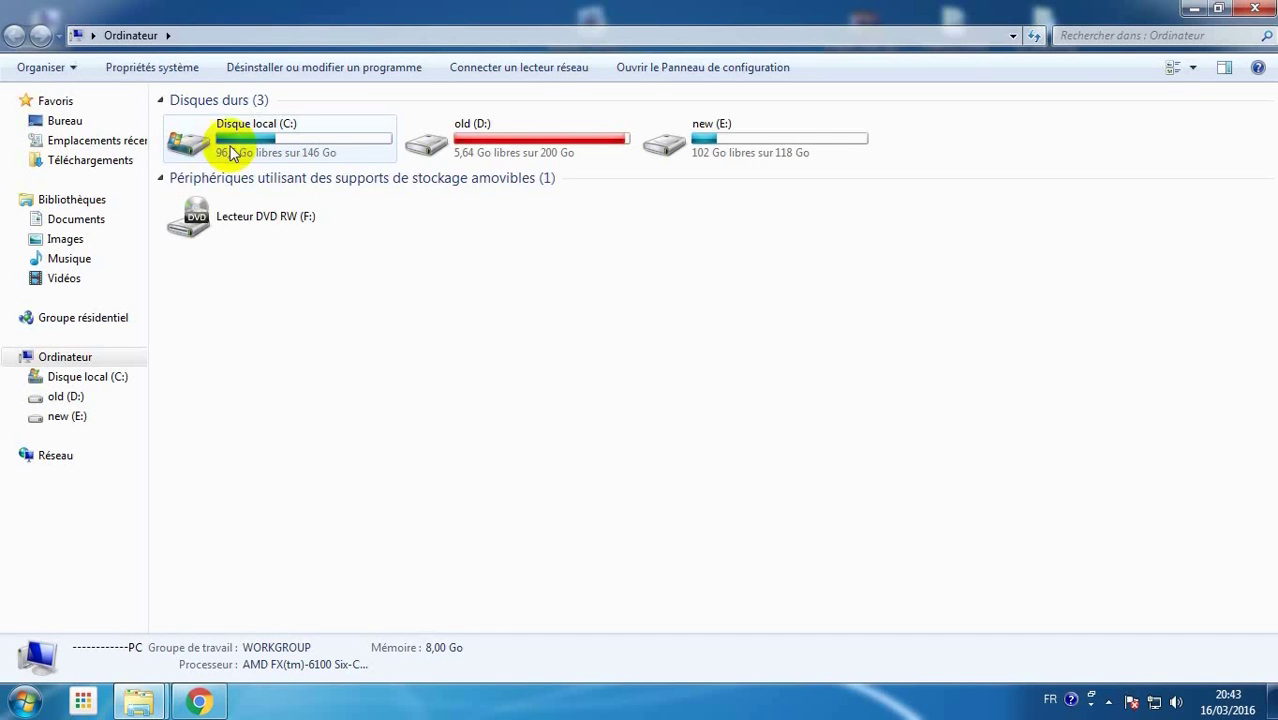
Browse C:\AppServ and its www folder, return to AppServ, then show the desktop
{"action": "double_click", "coordinate": [230, 150]}
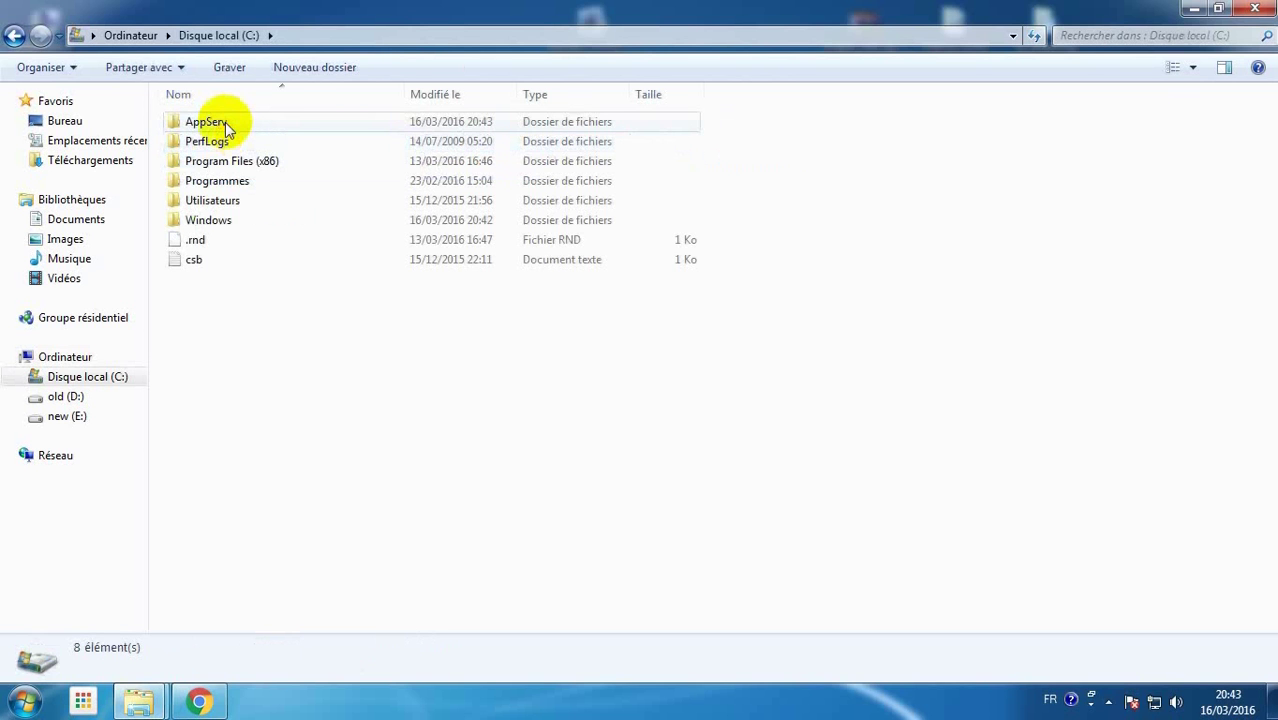
{"action": "double_click", "coordinate": [225, 122]}
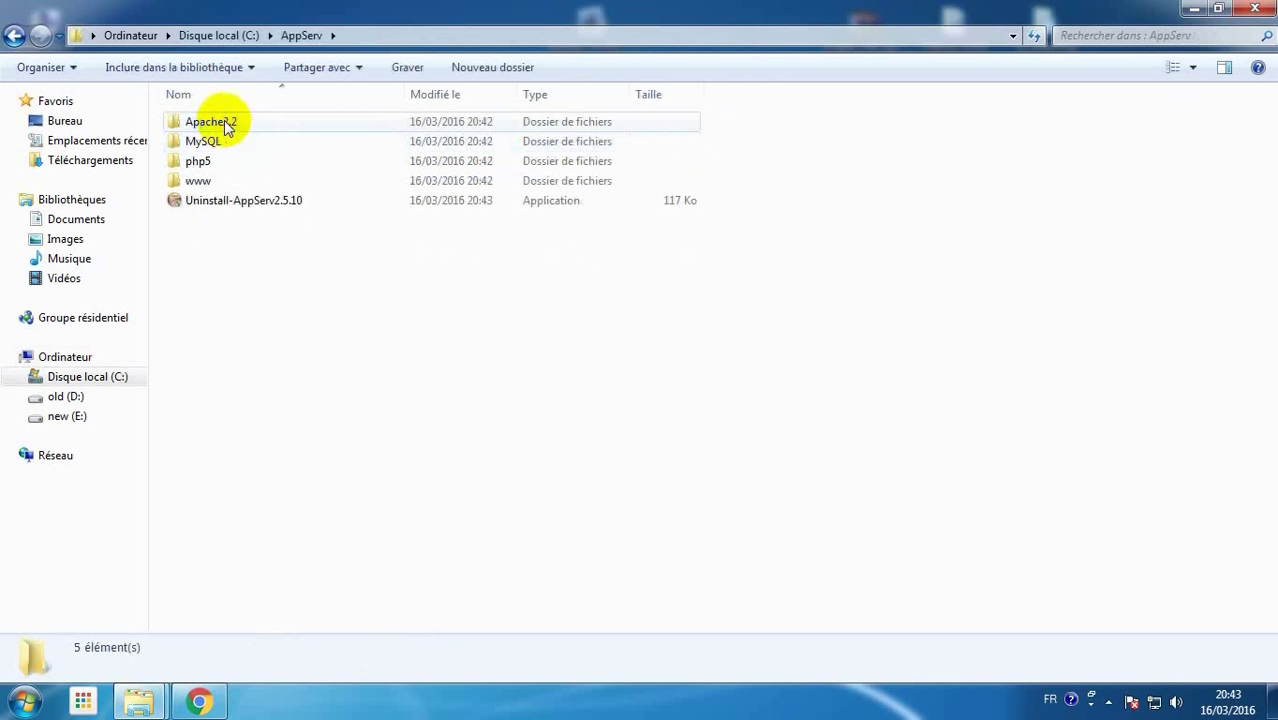
{"action": "double_click", "coordinate": [200, 181]}
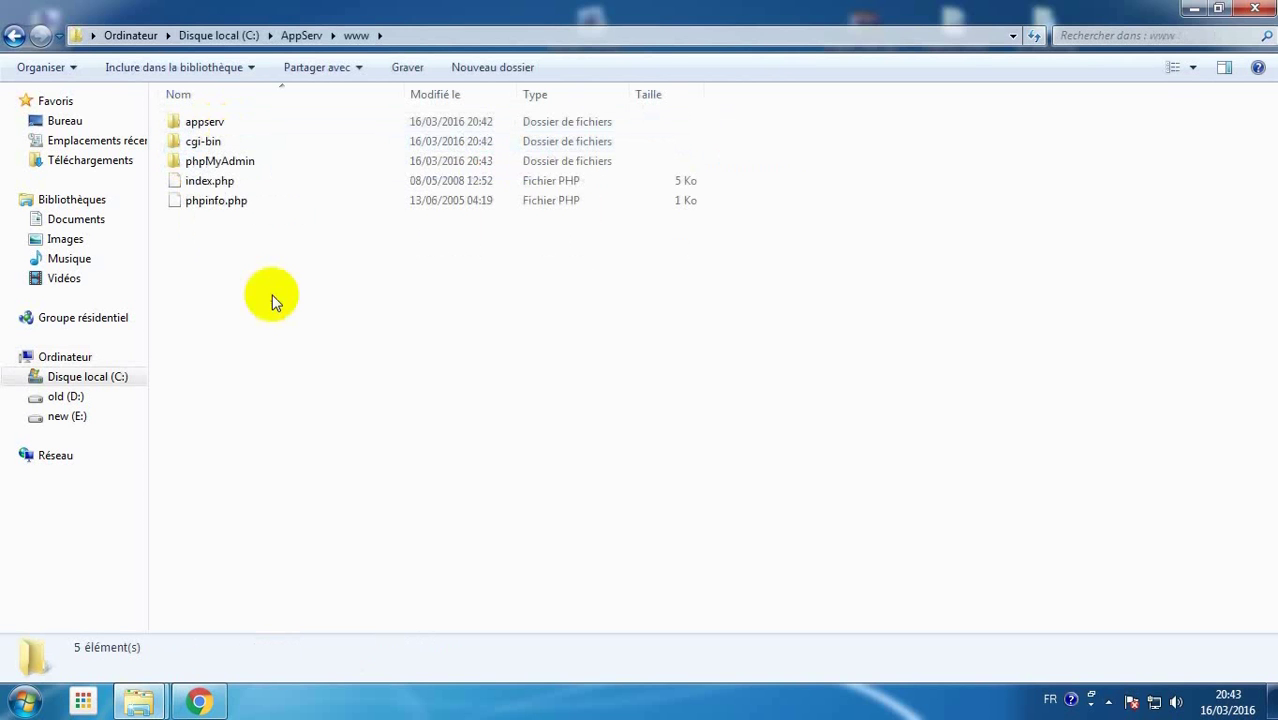
{"action": "left_click", "coordinate": [301, 36]}
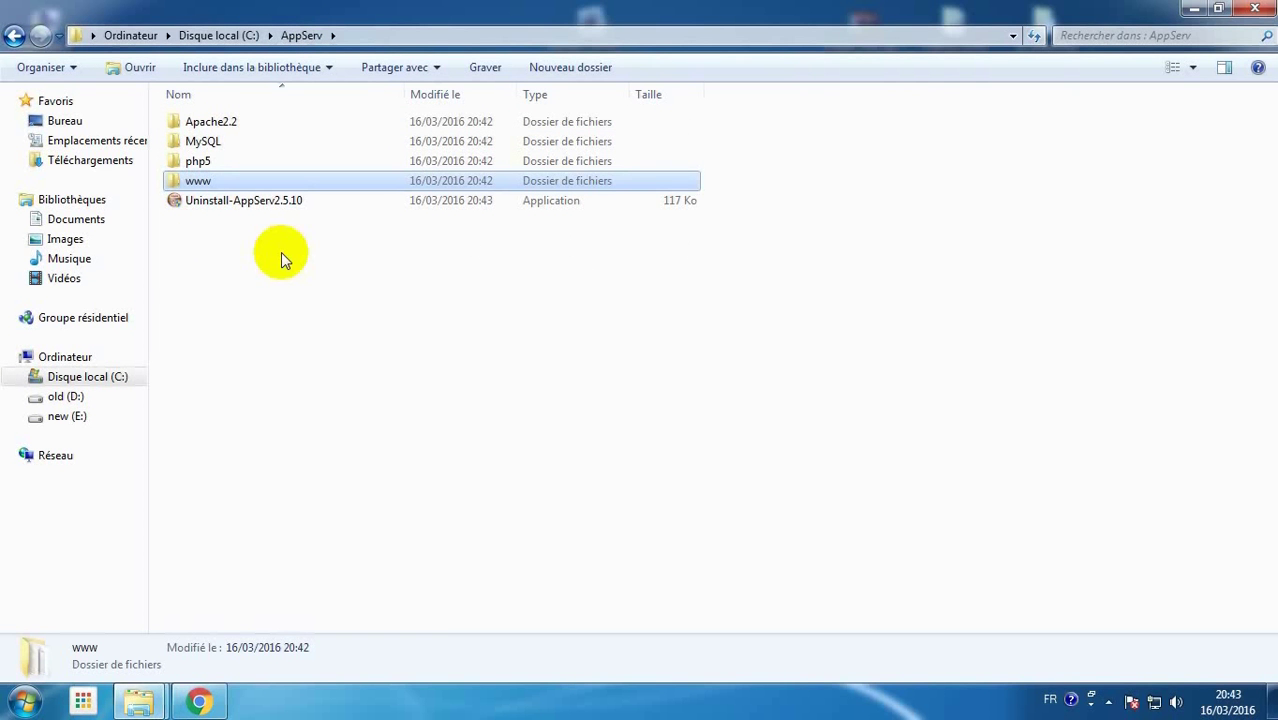
{"action": "key", "text": "super+d"}
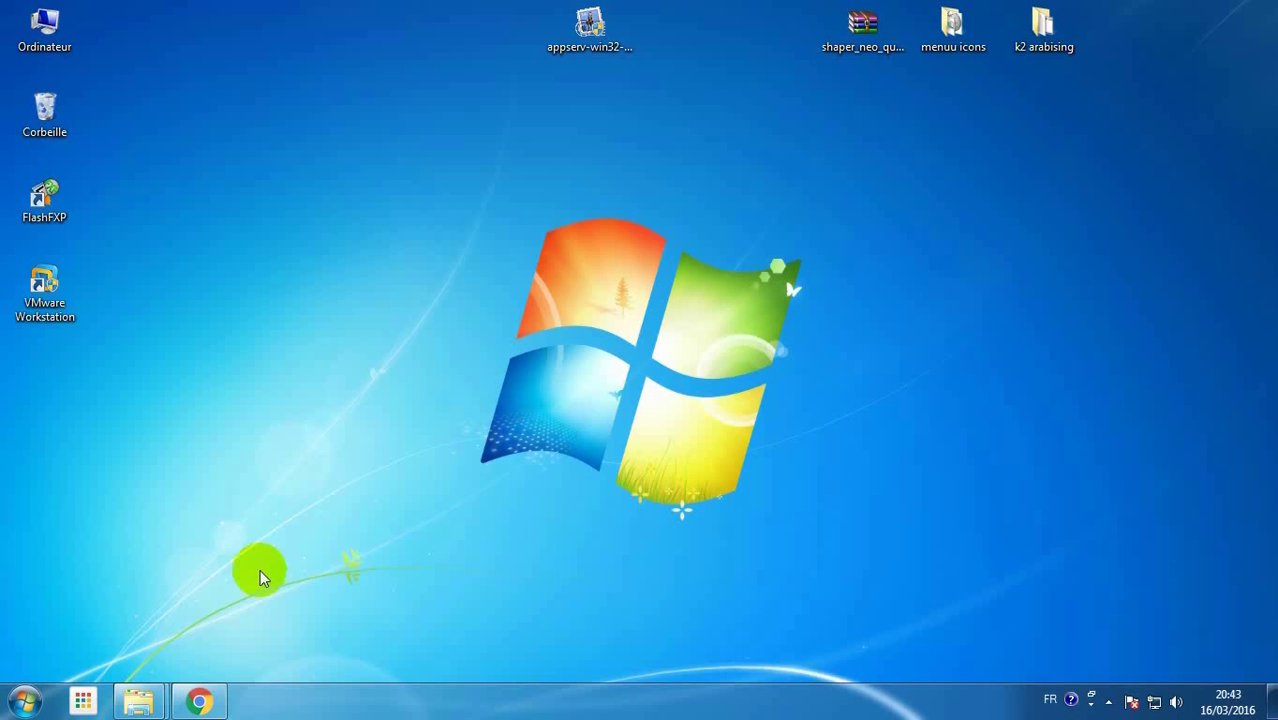
Maximize Chrome and load localhost to display the AppServ Open Project 2.5.10 page
{"action": "left_click", "coordinate": [199, 701]}
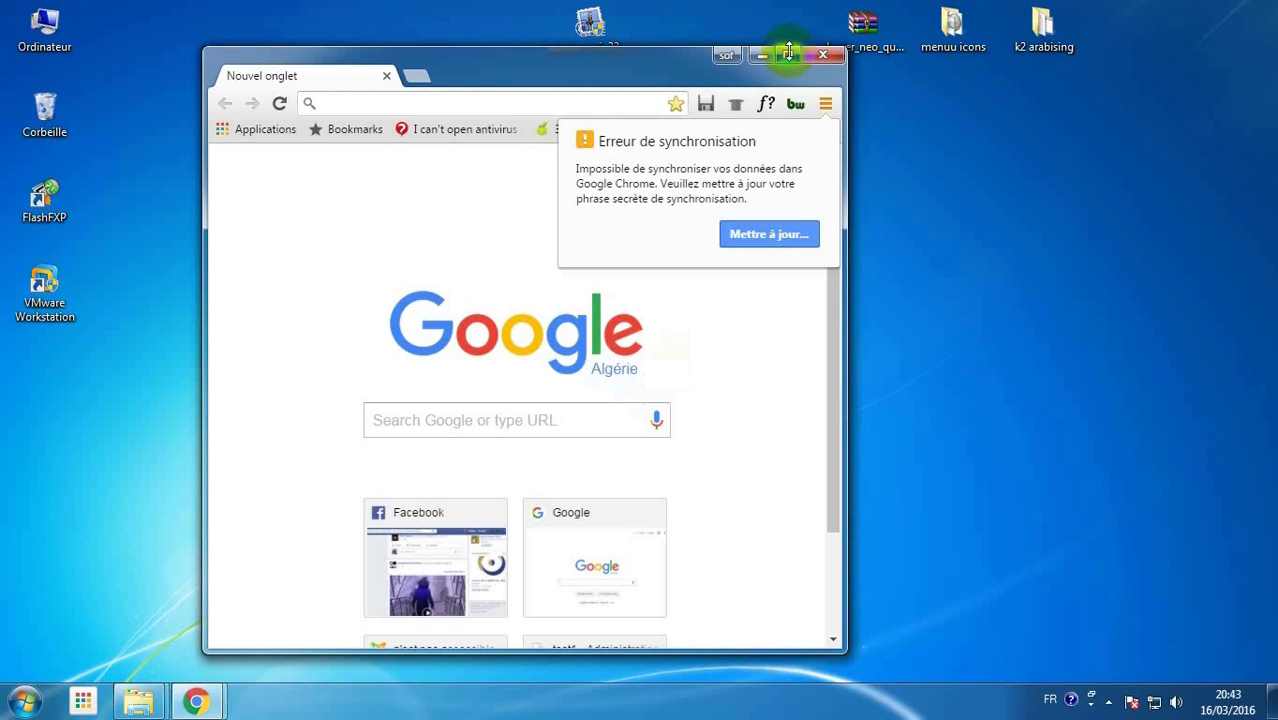
{"action": "left_click", "coordinate": [789, 52]}
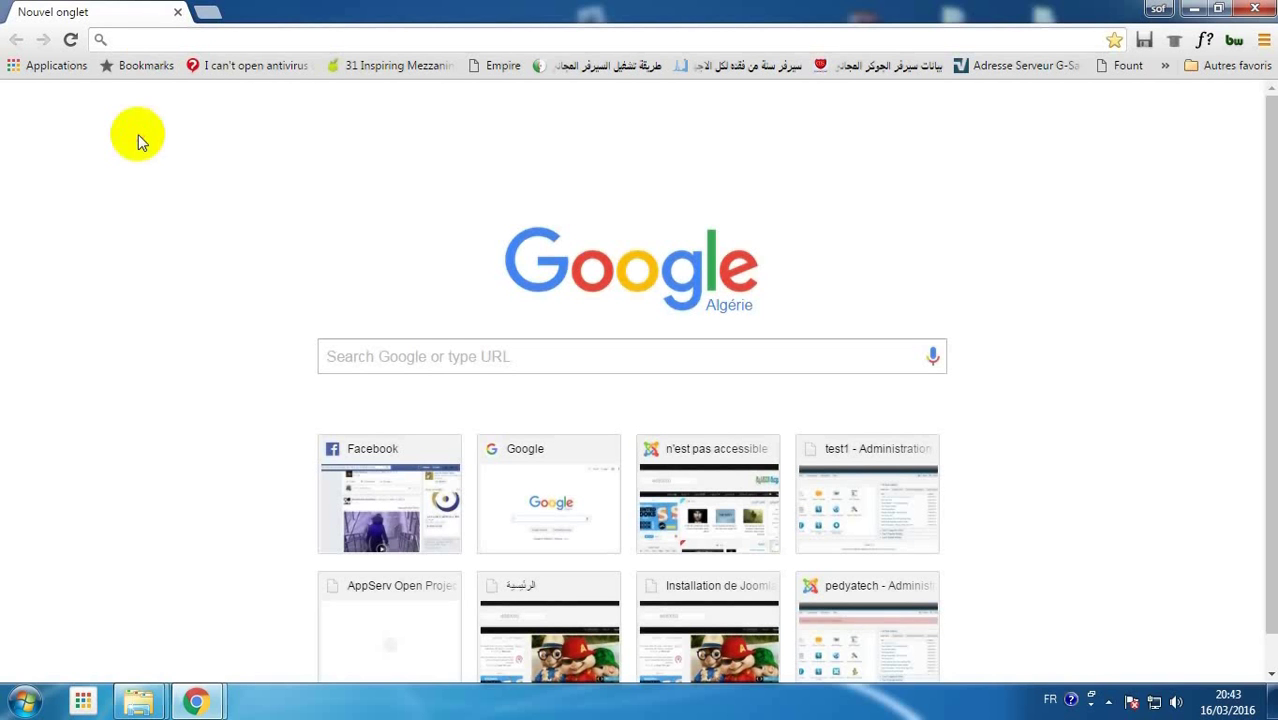
{"action": "left_click", "coordinate": [154, 38]}
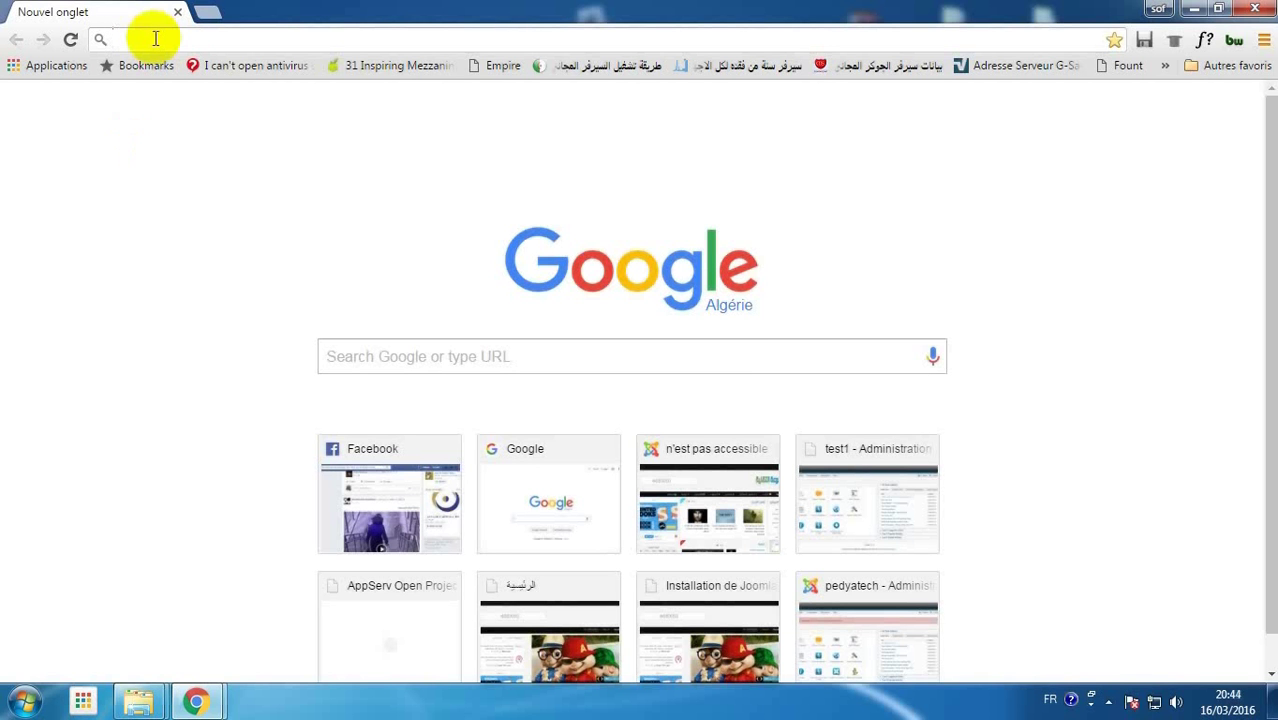
{"action": "type", "text": "localhost"}
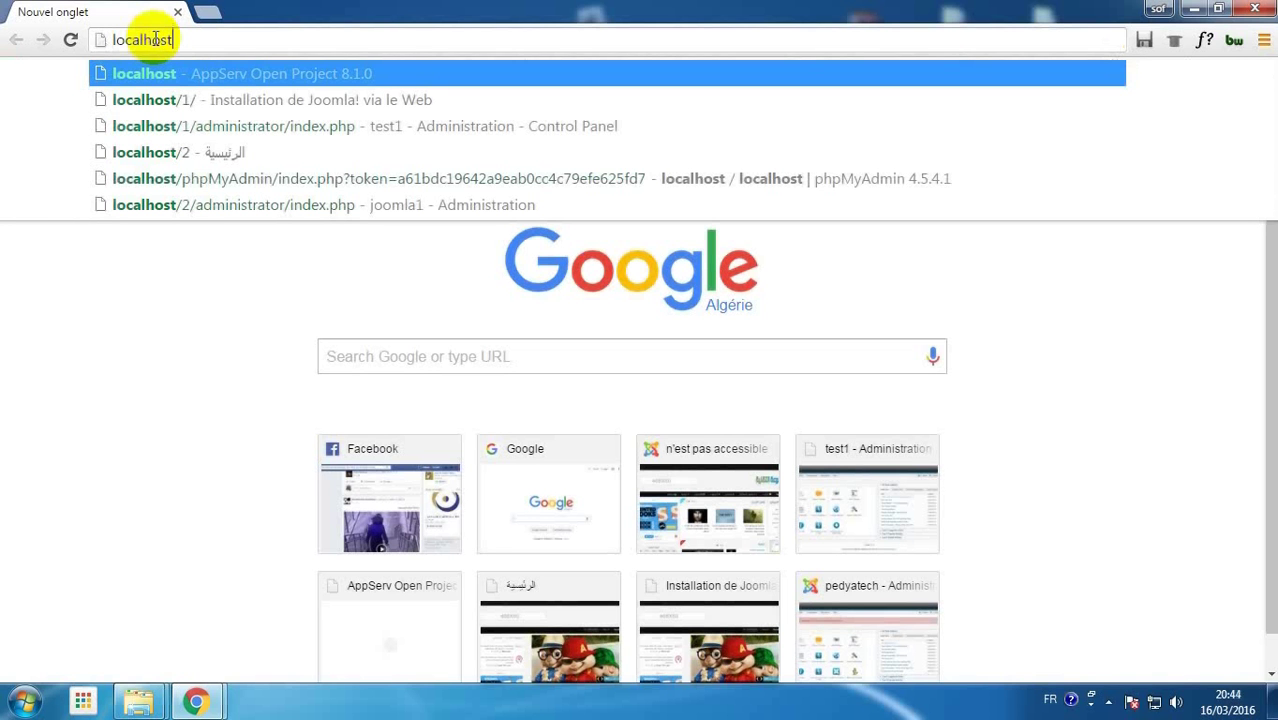
{"action": "key", "text": "Return"}
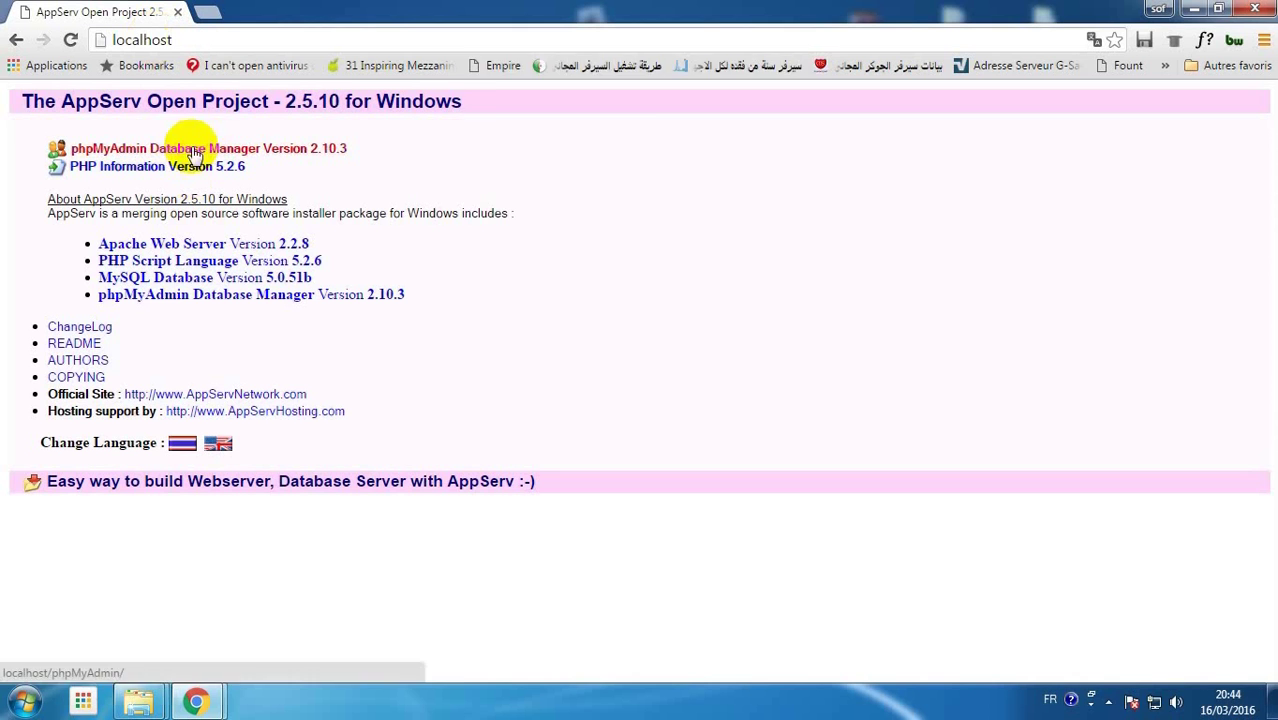
Open phpMyAdmin, log in as root with the password, and let Chrome save it
{"action": "left_click", "coordinate": [196, 151]}
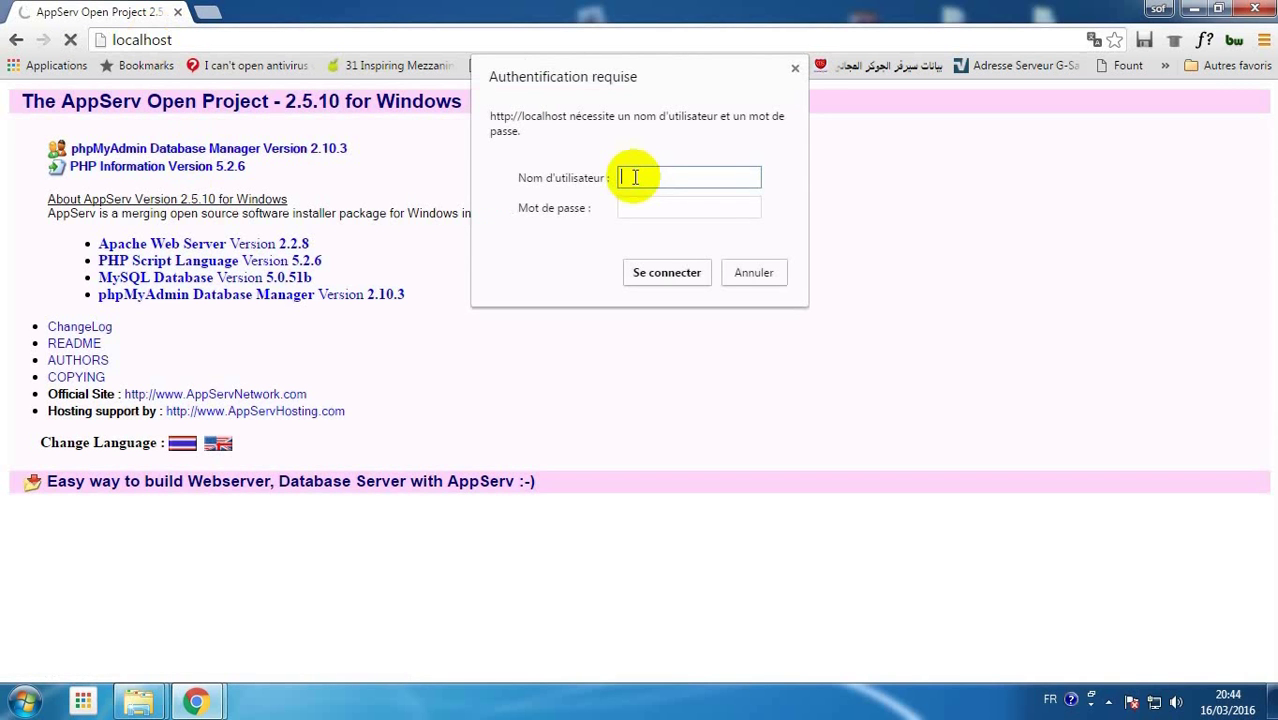
{"action": "type", "text": "root"}
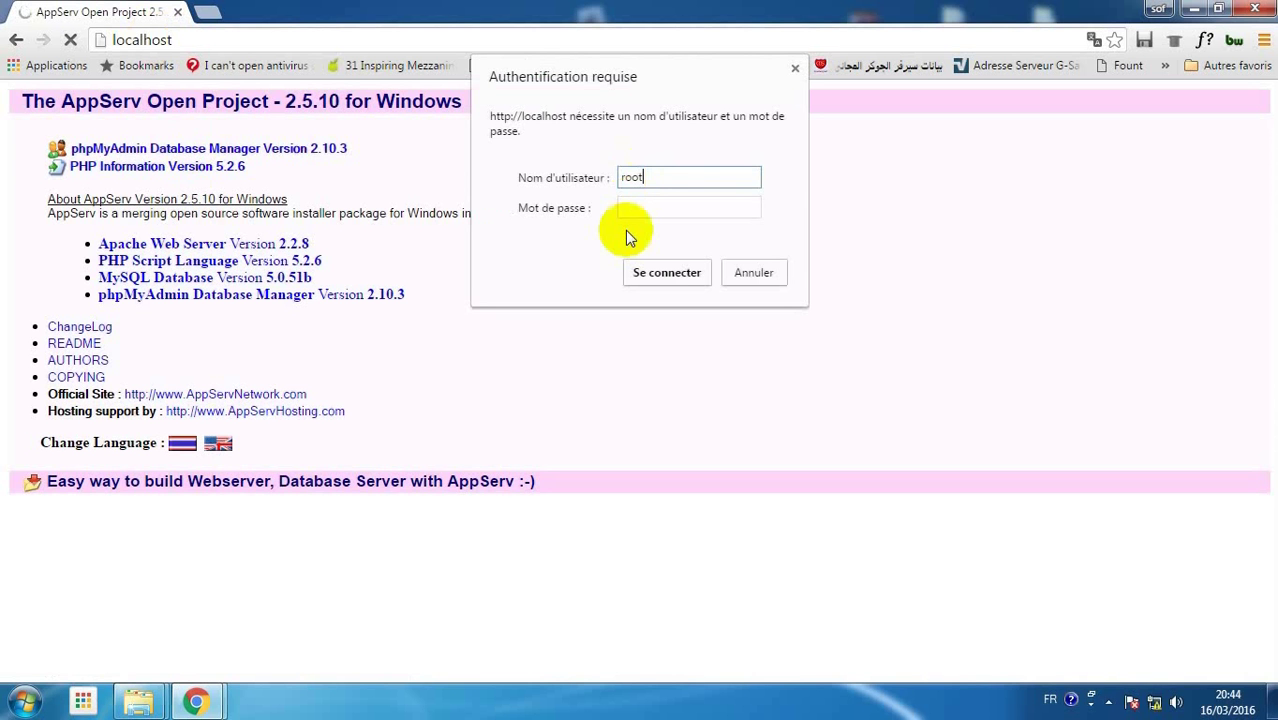
{"action": "left_click", "coordinate": [641, 226]}
{"action": "type", "text": "***"}
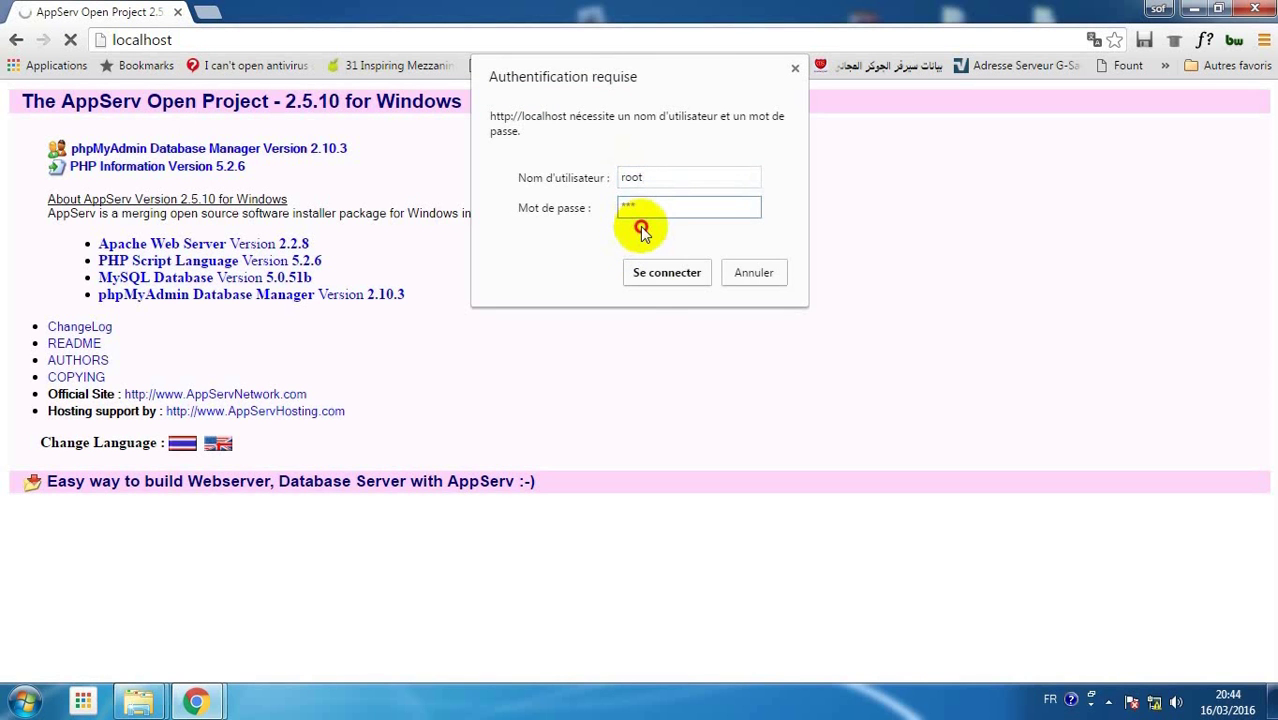
{"action": "left_click", "coordinate": [666, 272]}
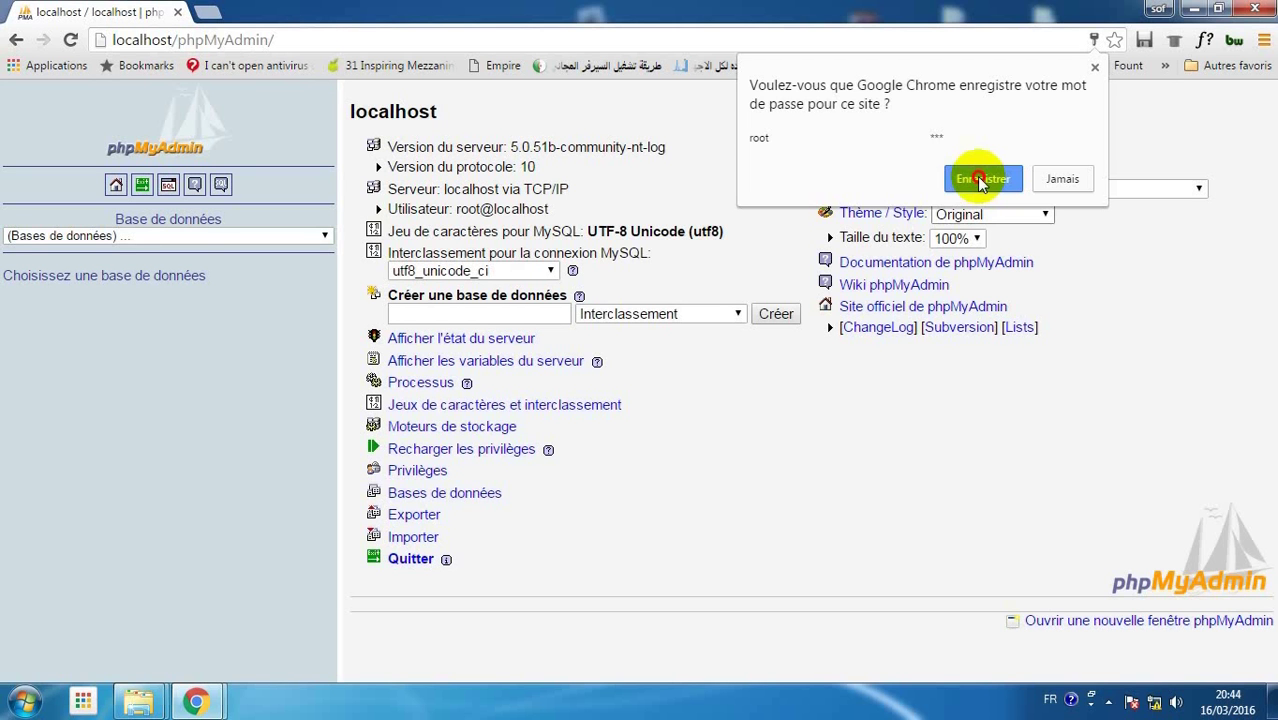
{"action": "left_click", "coordinate": [982, 179]}
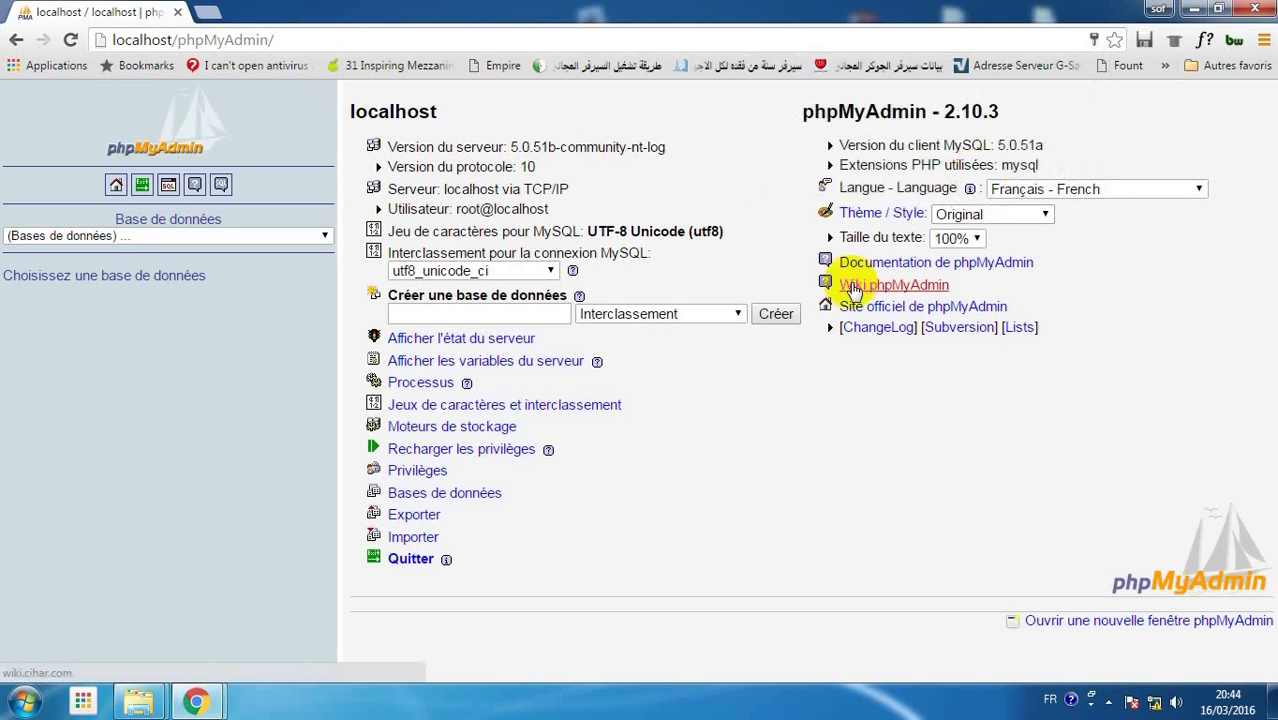